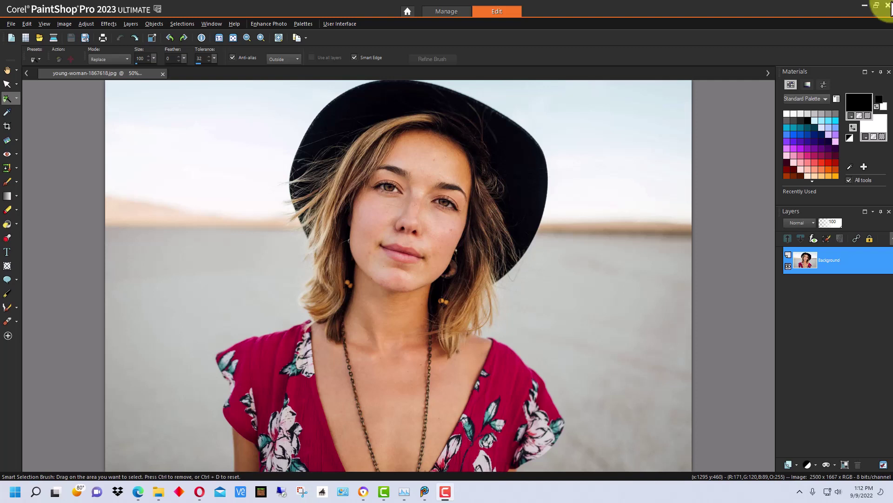
# - Launch AI Background Replacement on the portrait via Adjust > Artificial Intelligence
pyautogui.click(86, 23)
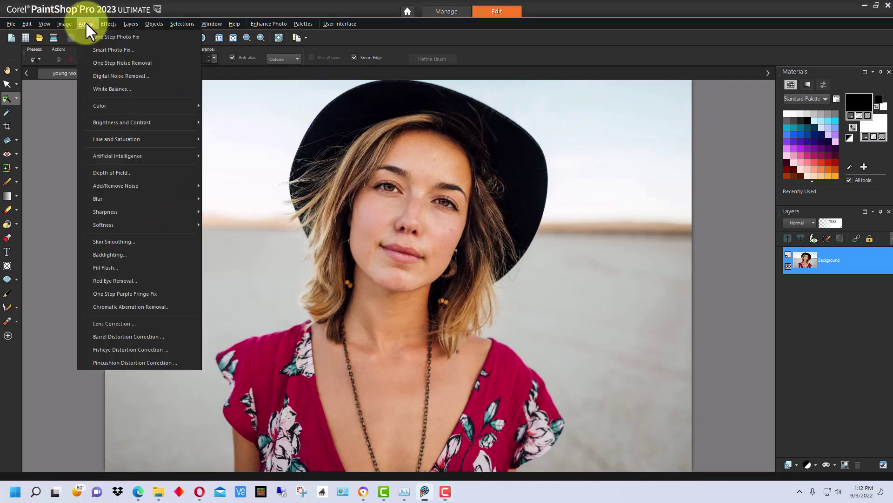
pyautogui.moveTo(137, 156)
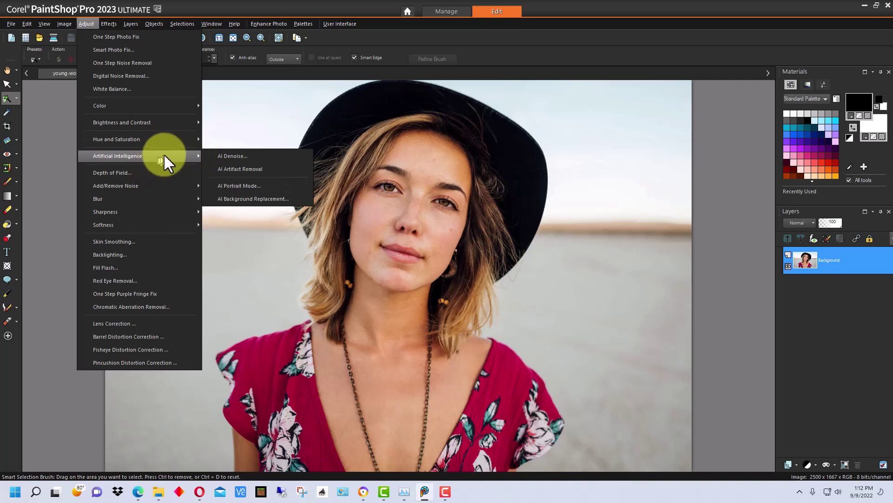
pyautogui.click(261, 199)
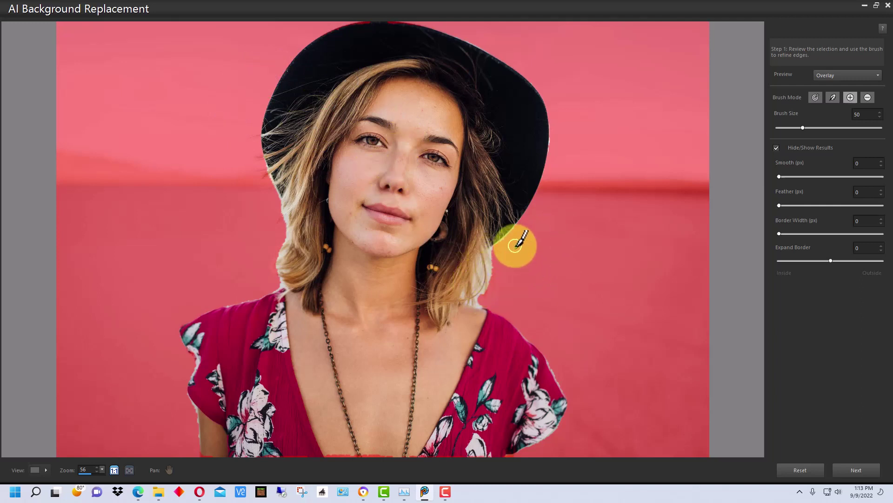
# - Brush a short refine stroke along the hair and hat edge at brush size 50
pyautogui.moveTo(515, 245)
pyautogui.mouseDown()
pyautogui.moveTo(480, 273)
pyautogui.moveTo(488, 291)
pyautogui.moveTo(510, 243)
pyautogui.moveTo(494, 250)
pyautogui.moveTo(488, 289)
pyautogui.moveTo(506, 285)
pyautogui.moveTo(517, 243)
pyautogui.mouseUp()
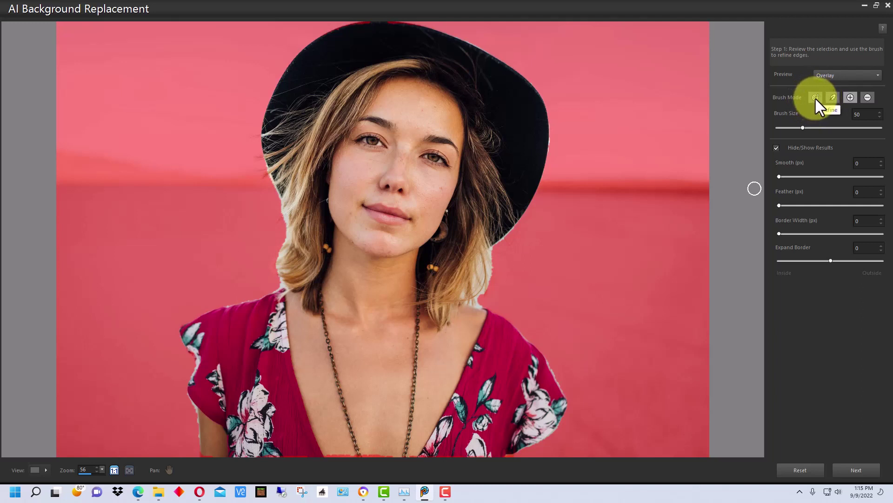
# - Refine the mask along the hair edge and up the hat's right edge with brush size 50
pyautogui.click(816, 97)
pyautogui.moveTo(508, 269)
pyautogui.mouseDown()
pyautogui.moveTo(525, 237)
pyautogui.moveTo(493, 245)
pyautogui.moveTo(522, 213)
pyautogui.moveTo(489, 253)
pyautogui.mouseUp()
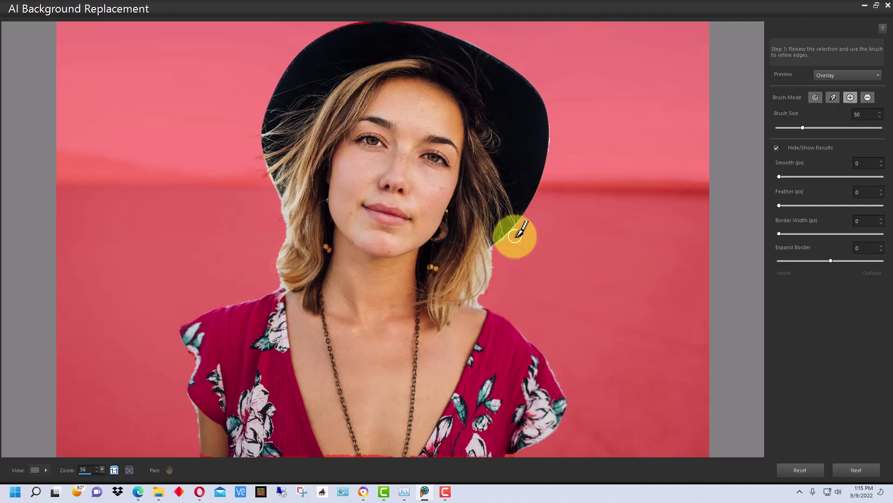
pyautogui.moveTo(515, 236)
pyautogui.mouseDown()
pyautogui.moveTo(540, 178)
pyautogui.moveTo(545, 136)
pyautogui.moveTo(482, 243)
pyautogui.moveTo(524, 215)
pyautogui.moveTo(555, 138)
pyautogui.moveTo(543, 125)
pyautogui.moveTo(520, 211)
pyautogui.moveTo(494, 246)
pyautogui.moveTo(531, 203)
pyautogui.moveTo(495, 245)
pyautogui.moveTo(509, 234)
pyautogui.moveTo(512, 251)
pyautogui.moveTo(499, 246)
pyautogui.moveTo(555, 119)
pyautogui.moveTo(548, 161)
pyautogui.moveTo(489, 255)
pyautogui.moveTo(528, 223)
pyautogui.moveTo(487, 235)
pyautogui.moveTo(500, 244)
pyautogui.moveTo(519, 221)
pyautogui.moveTo(495, 238)
pyautogui.moveTo(504, 256)
pyautogui.moveTo(487, 248)
pyautogui.moveTo(515, 225)
pyautogui.moveTo(491, 239)
pyautogui.moveTo(507, 240)
pyautogui.moveTo(712, 136)
pyautogui.moveTo(738, 144)
pyautogui.moveTo(758, 136)
pyautogui.mouseUp()
pyautogui.click(852, 96)
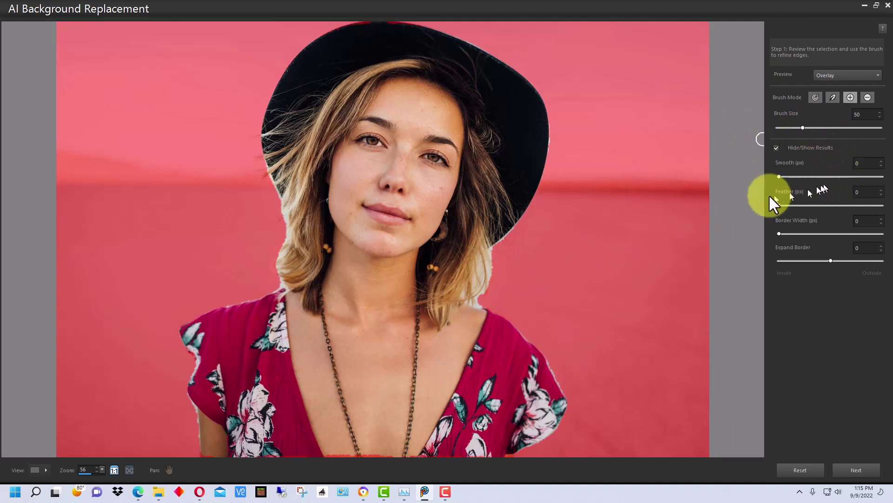
# - Switch to the refine brush and clean the mask along the hat brim and the hair beside the neck
pyautogui.click(816, 96)
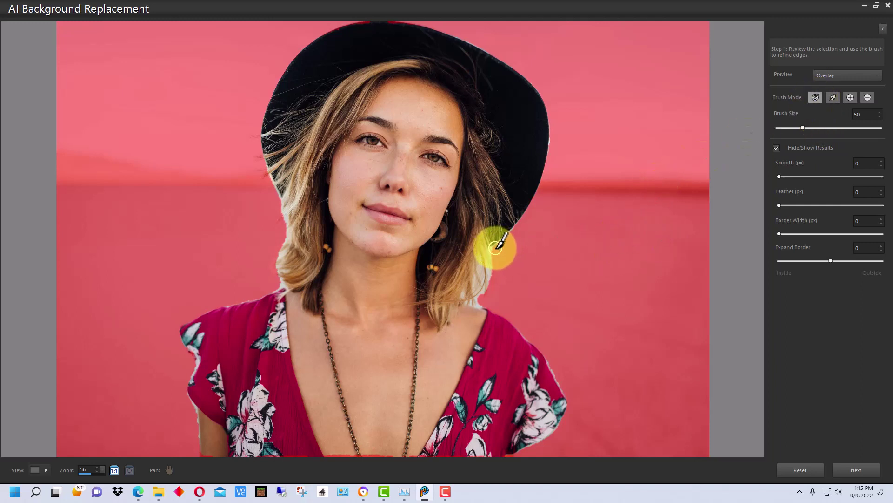
pyautogui.moveTo(495, 247)
pyautogui.mouseDown()
pyautogui.moveTo(544, 159)
pyautogui.moveTo(549, 120)
pyautogui.mouseUp()
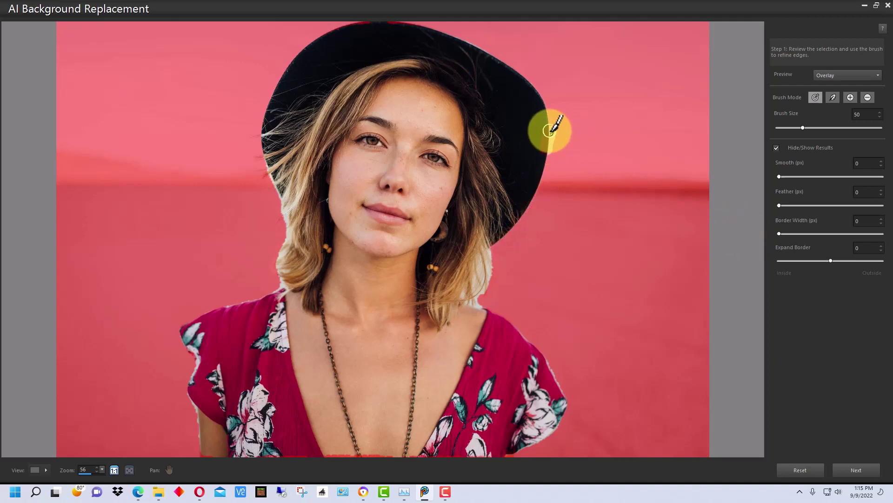
pyautogui.moveTo(563, 145); pyautogui.dragTo(548, 145)
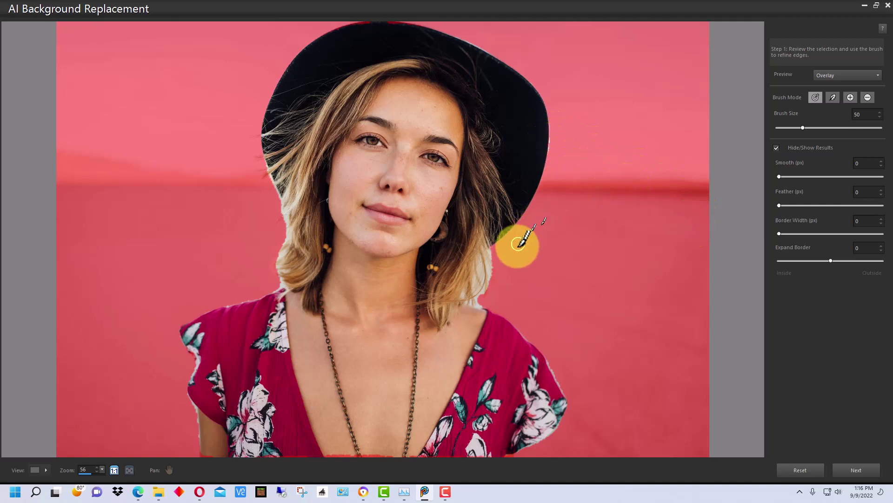
pyautogui.moveTo(522, 239)
pyautogui.mouseDown()
pyautogui.moveTo(493, 266)
pyautogui.moveTo(486, 246)
pyautogui.moveTo(479, 291)
pyautogui.mouseUp()
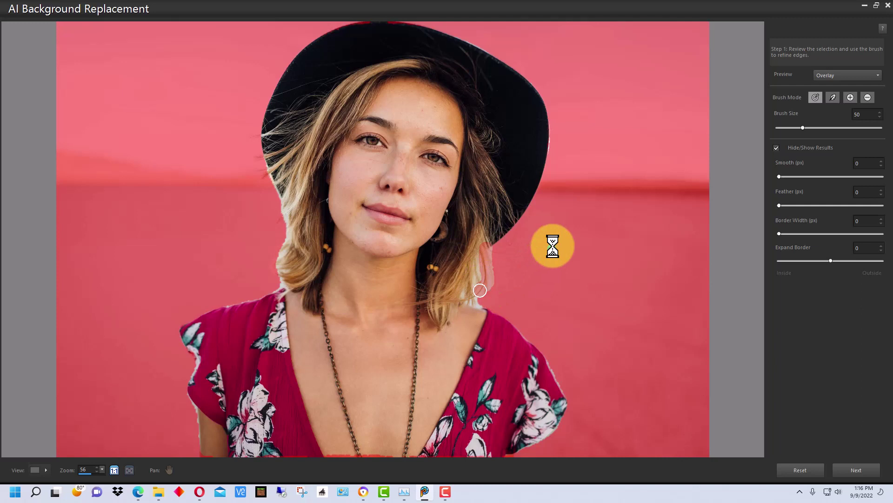
pyautogui.moveTo(486, 256); pyautogui.dragTo(470, 290)
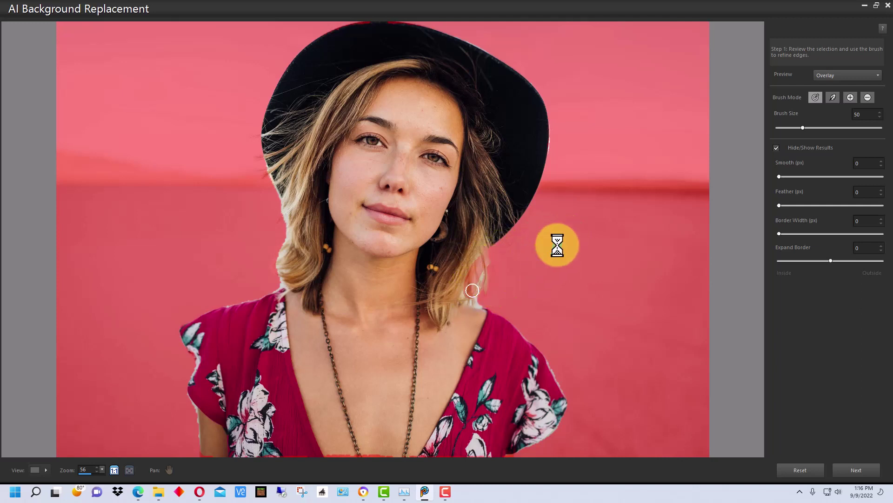
pyautogui.moveTo(502, 251)
pyautogui.mouseDown()
pyautogui.moveTo(478, 274)
pyautogui.moveTo(483, 295)
pyautogui.mouseUp()
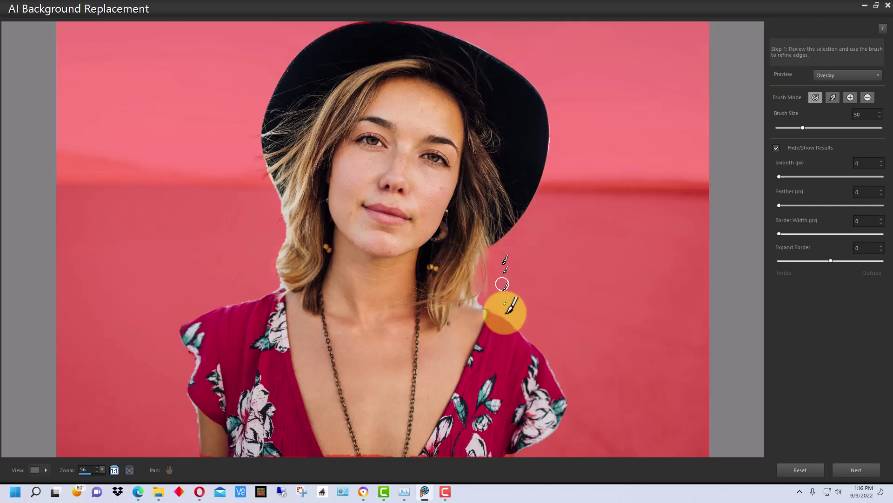
# - Refine the shoulder, the hat's right and top edges, and the hair's left edge
pyautogui.moveTo(514, 321)
pyautogui.mouseDown()
pyautogui.moveTo(548, 356)
pyautogui.moveTo(581, 399)
pyautogui.mouseUp()
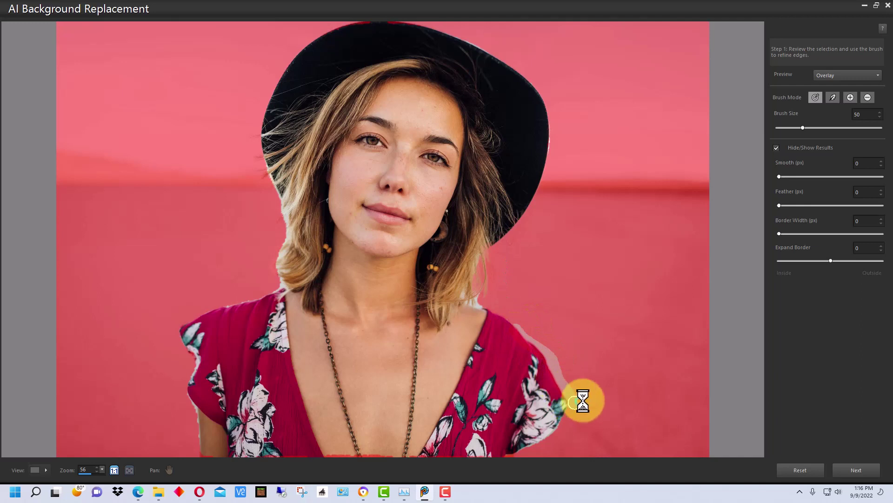
pyautogui.moveTo(551, 118); pyautogui.dragTo(551, 162)
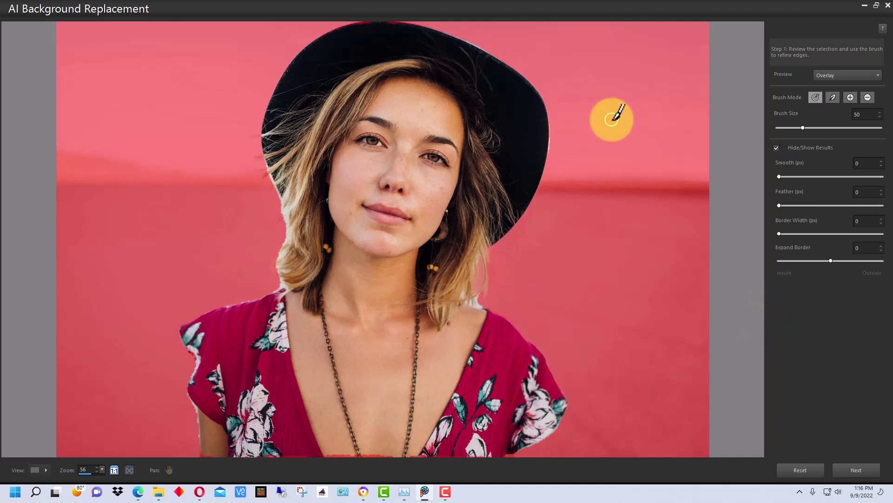
pyautogui.moveTo(454, 38); pyautogui.dragTo(513, 64)
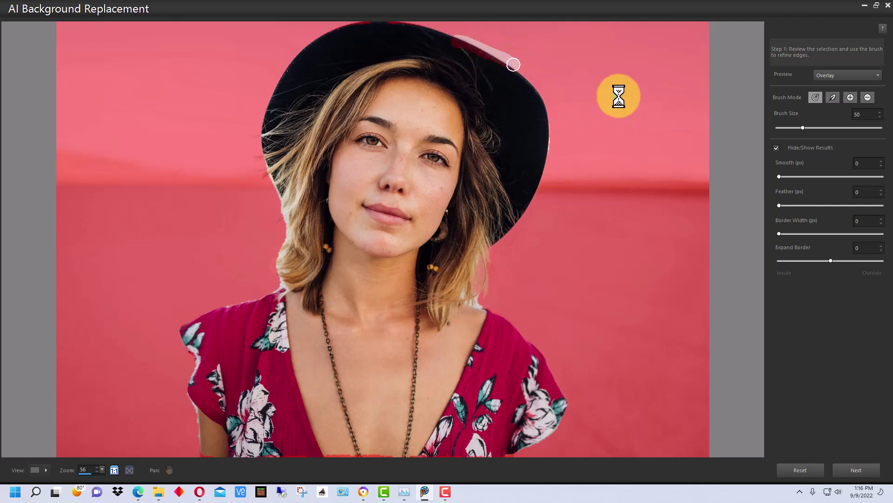
pyautogui.moveTo(277, 195)
pyautogui.mouseDown()
pyautogui.moveTo(261, 172)
pyautogui.moveTo(261, 134)
pyautogui.mouseUp()
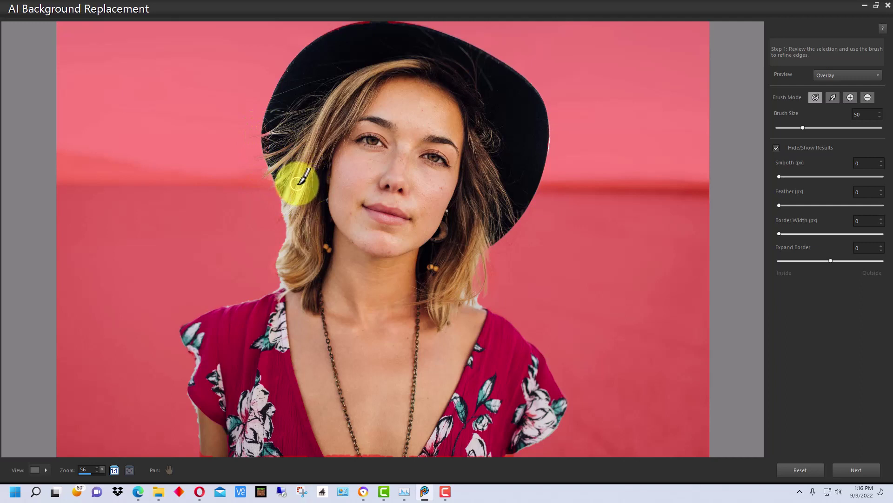
pyautogui.moveTo(297, 182)
pyautogui.mouseDown()
pyautogui.moveTo(278, 205)
pyautogui.moveTo(286, 249)
pyautogui.moveTo(276, 290)
pyautogui.moveTo(215, 311)
pyautogui.mouseUp()
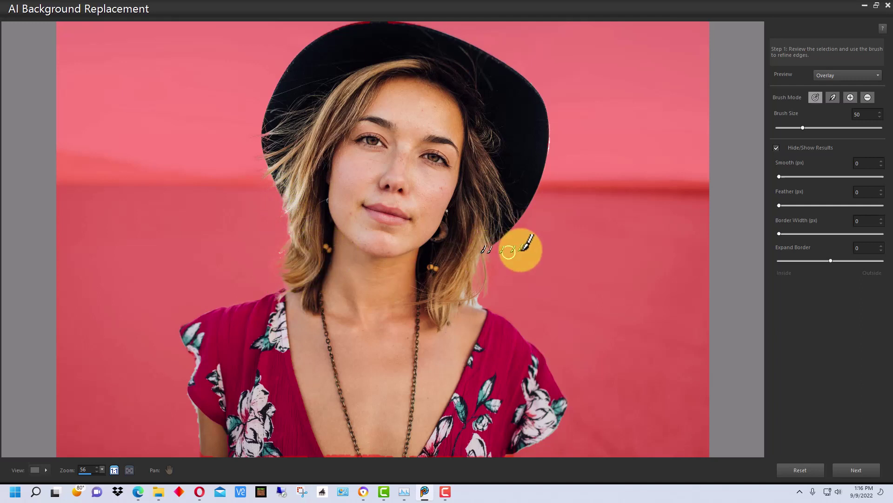
# - Dab and brush refine strokes at the lower hair, the dress's left edge and the hat edge
pyautogui.click(547, 236)
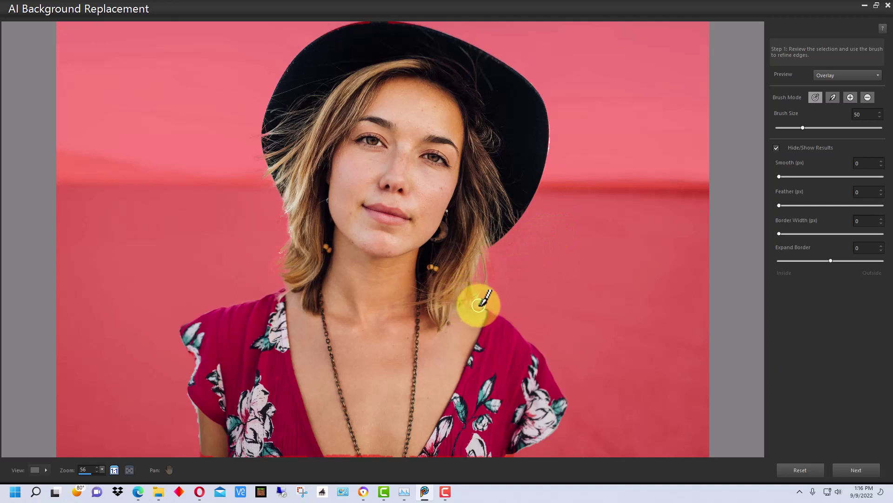
pyautogui.click(479, 303)
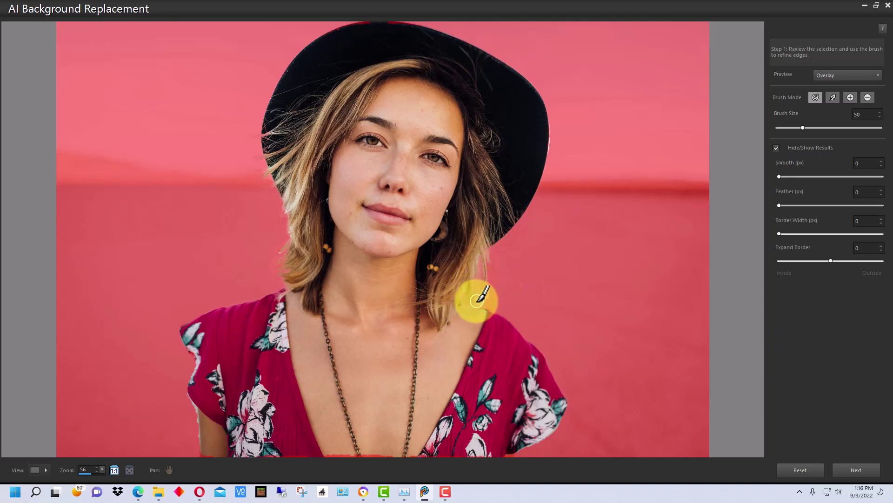
pyautogui.click(475, 302)
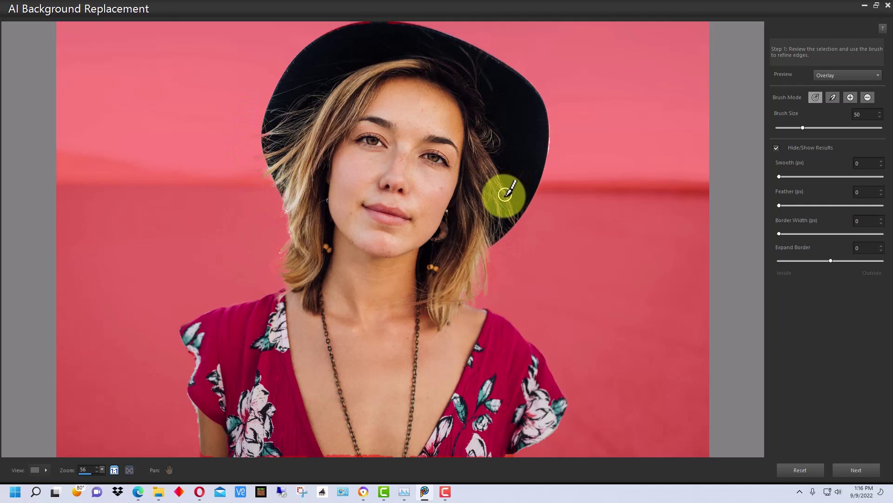
pyautogui.moveTo(201, 445); pyautogui.dragTo(191, 385)
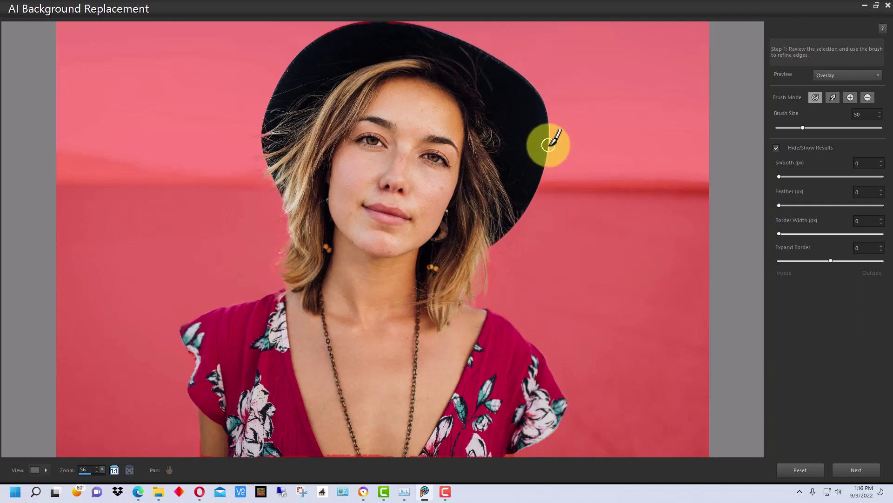
pyautogui.moveTo(546, 145); pyautogui.dragTo(551, 118)
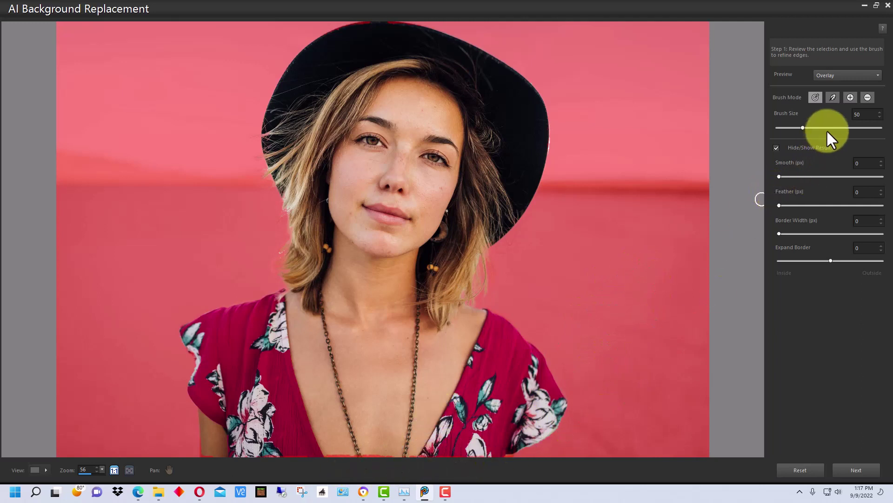
# - Switch to Add to Subject and paint the dress's bottom strip back into the mask
pyautogui.click(850, 97)
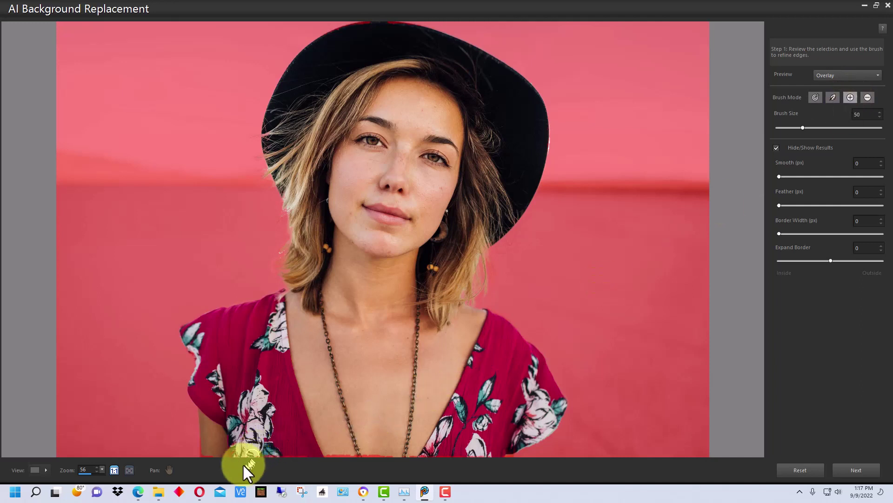
pyautogui.moveTo(254, 448); pyautogui.dragTo(492, 453)
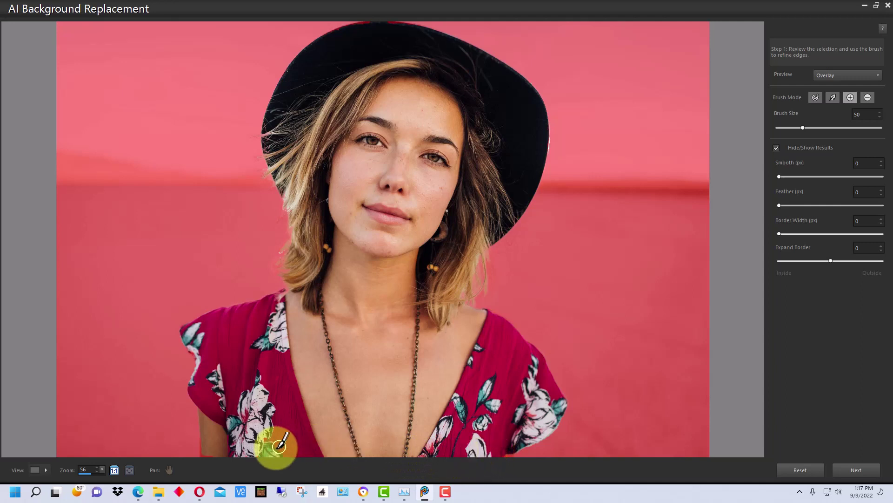
pyautogui.click(208, 452)
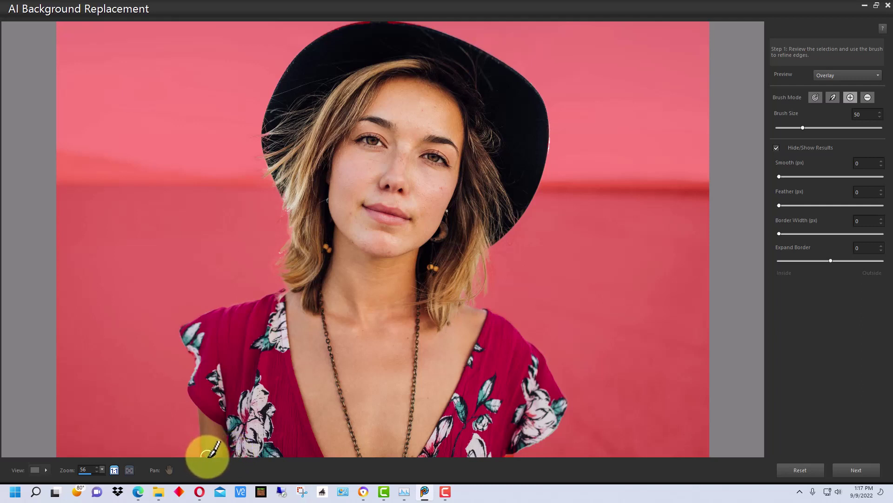
# - Refine the selection along the shoulder, the dress's right and lower edges, and the hat's top
pyautogui.moveTo(542, 294)
pyautogui.mouseDown()
pyautogui.moveTo(517, 319)
pyautogui.moveTo(508, 434)
pyautogui.moveTo(620, 279)
pyautogui.mouseUp()
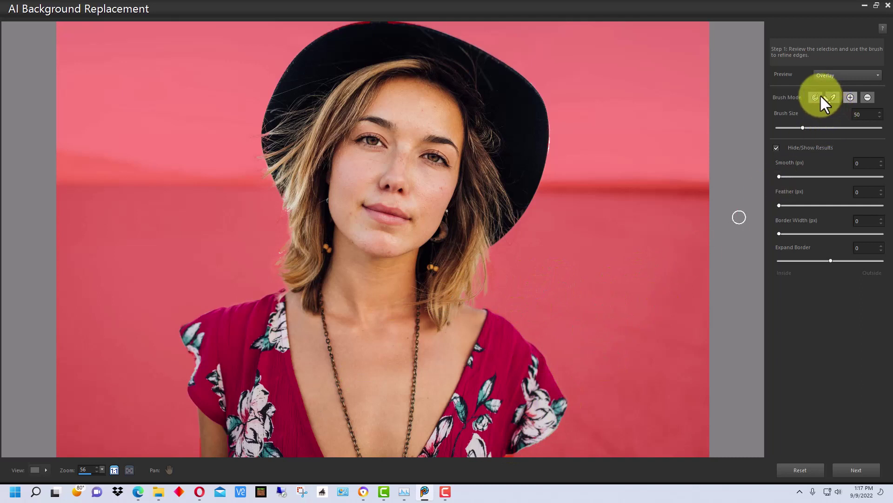
pyautogui.click(589, 375)
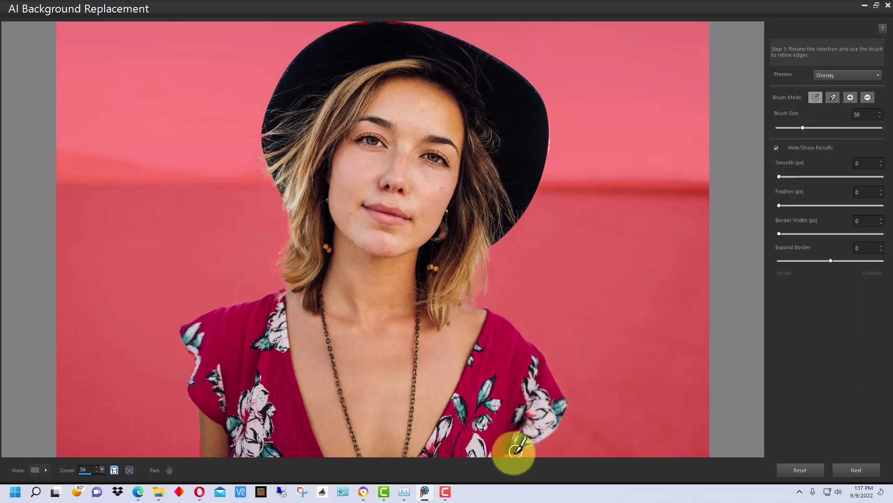
pyautogui.click(623, 386)
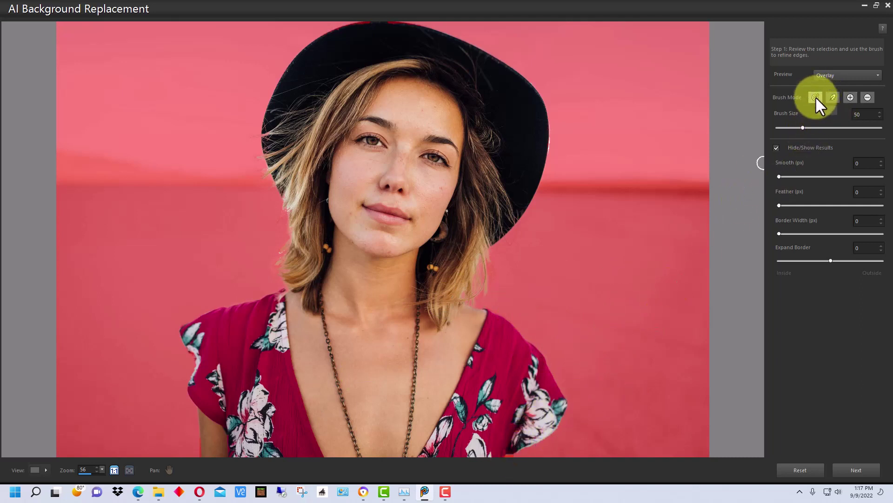
pyautogui.moveTo(515, 449); pyautogui.dragTo(565, 415)
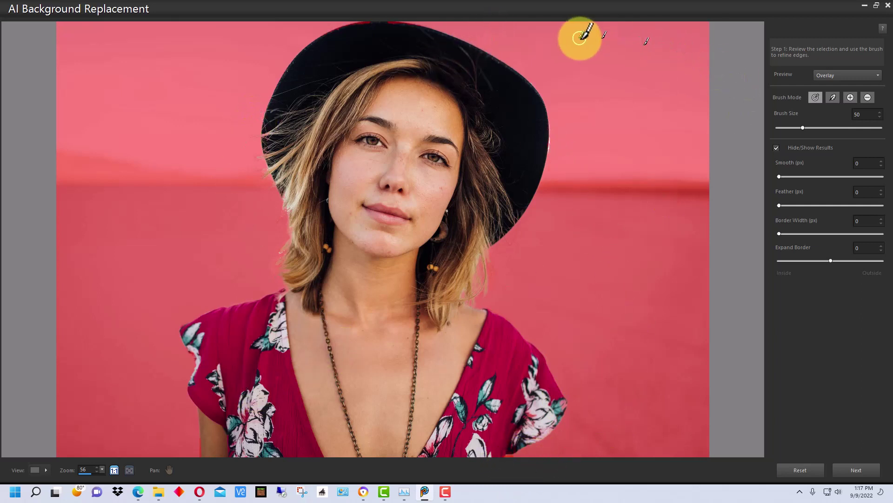
pyautogui.moveTo(540, 63)
pyautogui.mouseDown()
pyautogui.moveTo(351, 28)
pyautogui.moveTo(391, 28)
pyautogui.moveTo(633, 73)
pyautogui.moveTo(338, 26)
pyautogui.moveTo(407, 26)
pyautogui.moveTo(502, 54)
pyautogui.moveTo(500, 63)
pyautogui.moveTo(329, 34)
pyautogui.moveTo(406, 26)
pyautogui.mouseUp()
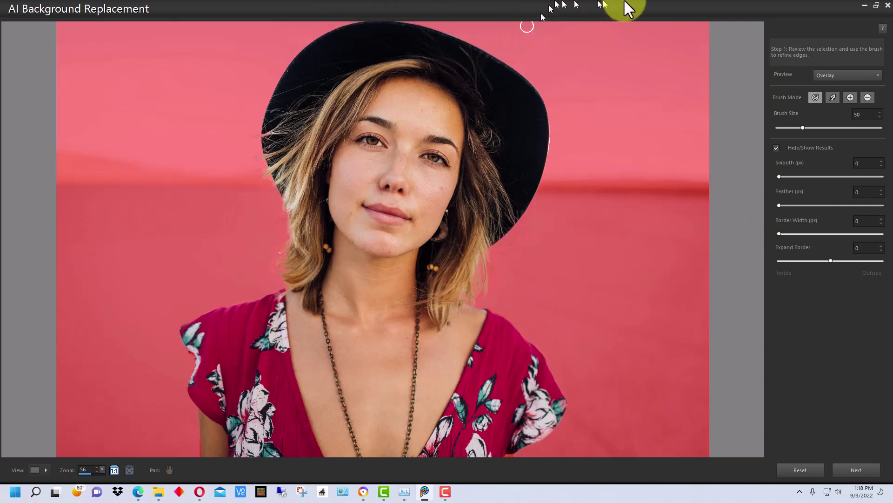
# - Finish refining, advance to background selection, and preview the field, sky and Beach1 pier presets
pyautogui.click(860, 454)
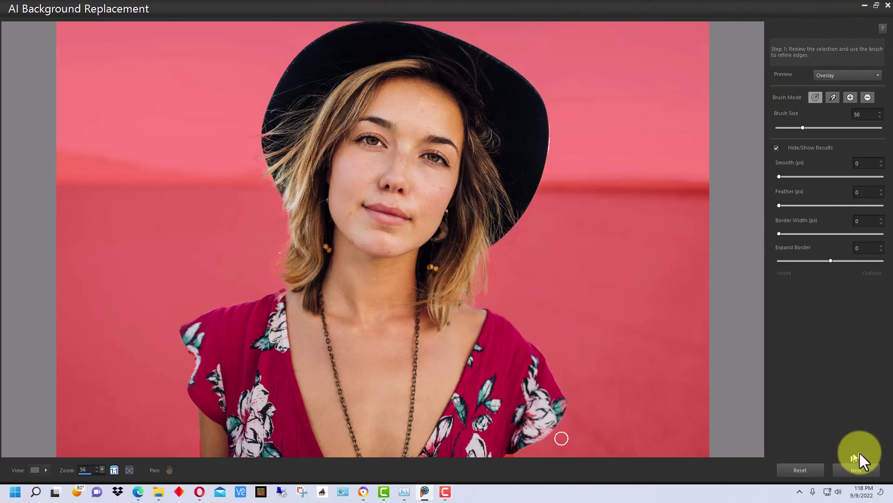
pyautogui.click(861, 469)
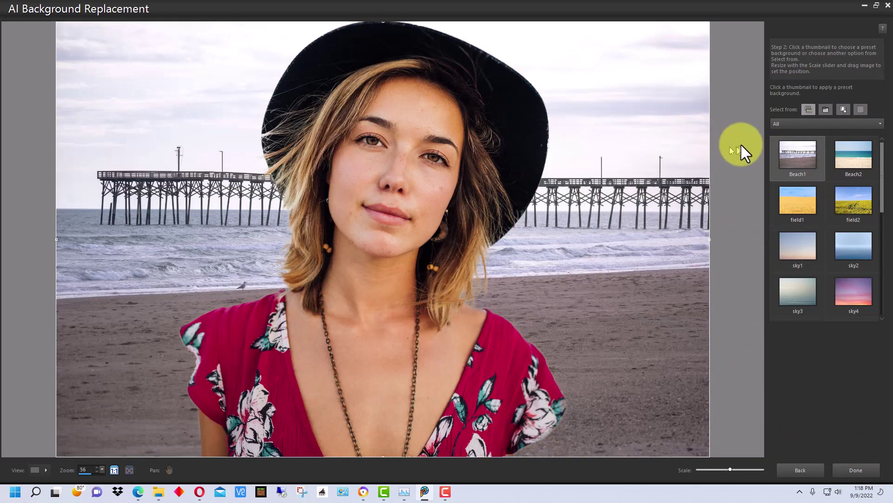
pyautogui.click(861, 203)
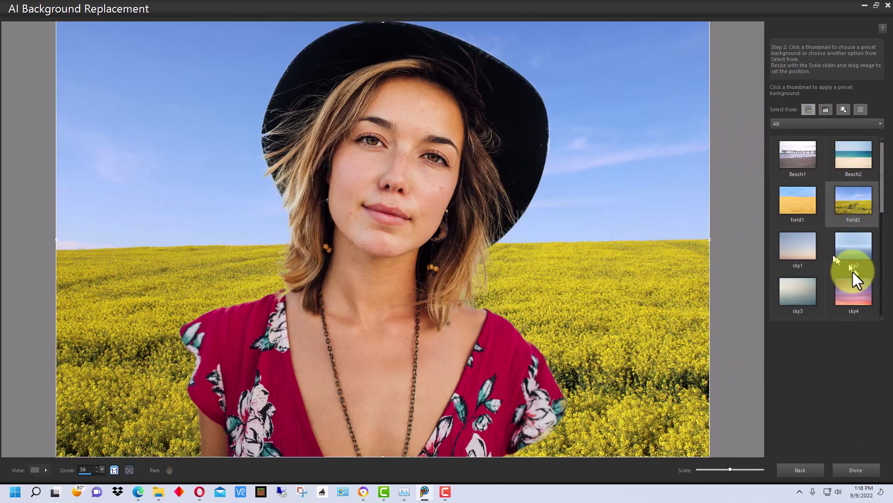
pyautogui.click(854, 297)
pyautogui.click(795, 295)
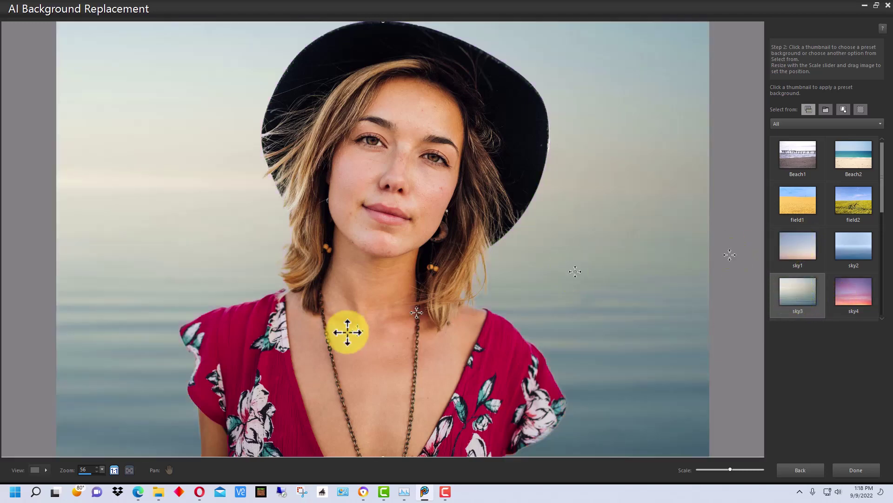
pyautogui.click(796, 246)
pyautogui.click(797, 195)
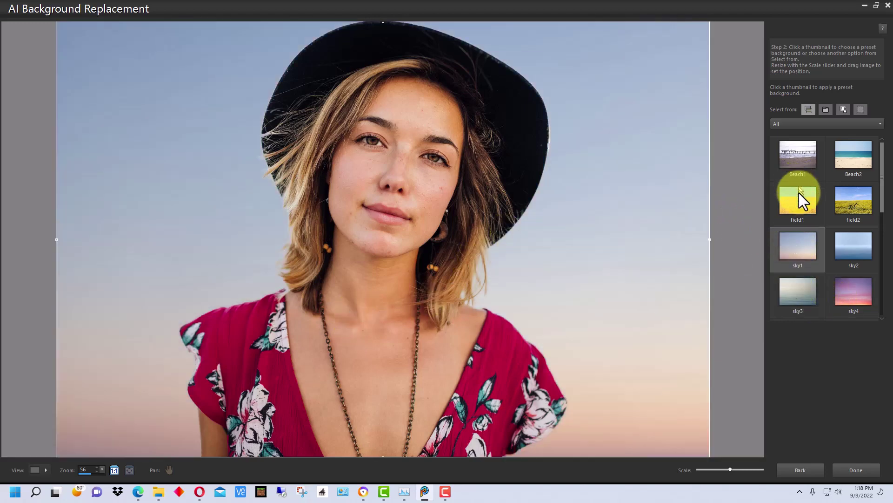
pyautogui.click(802, 151)
# - Preview the urban and wall presets and settle on the pink brick wall background
pyautogui.scroll(-5, 828, 224)
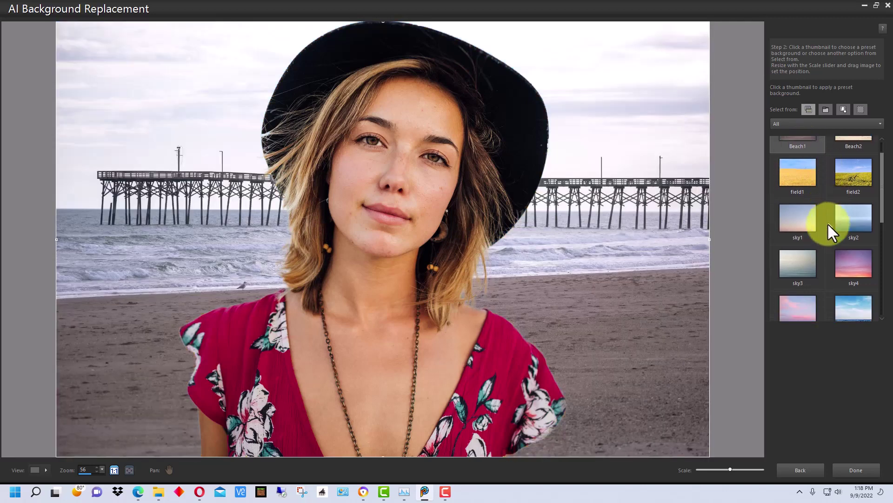
pyautogui.scroll(-1, 816, 216)
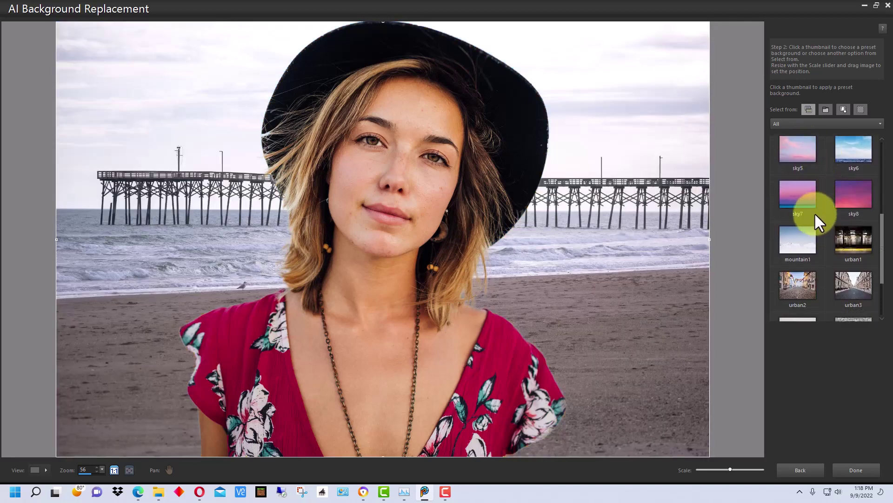
pyautogui.click(845, 279)
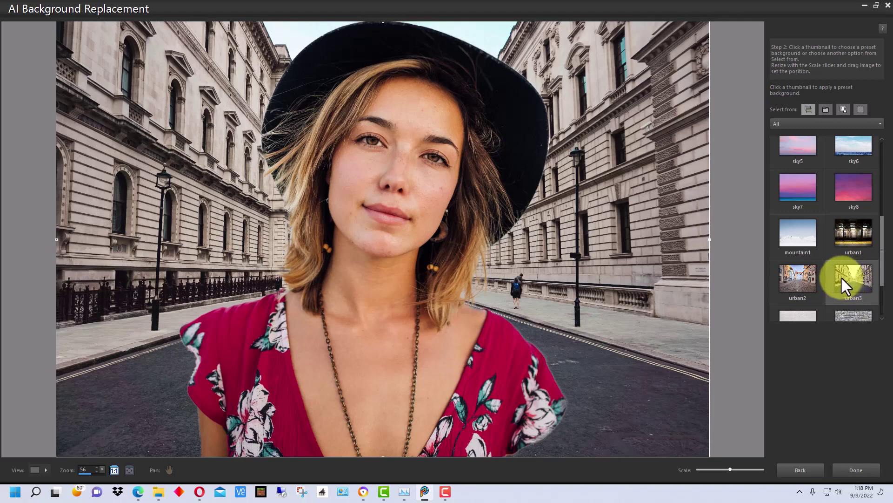
pyautogui.click(795, 278)
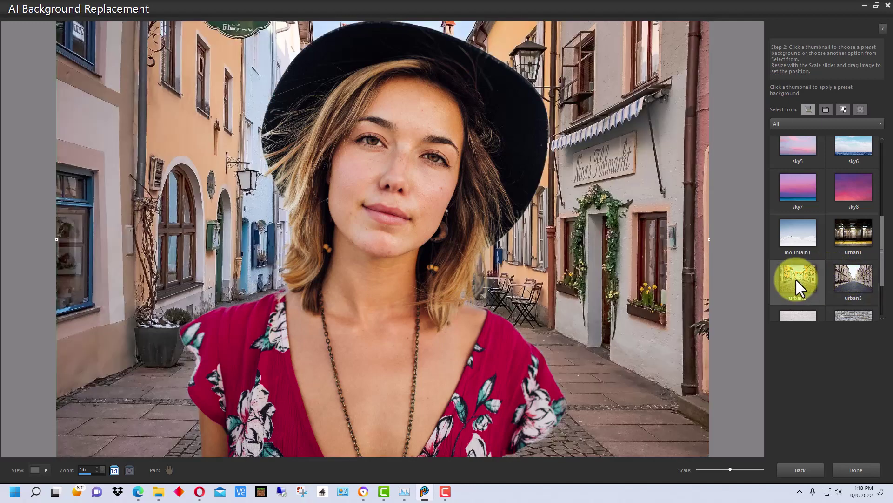
pyautogui.scroll(-3, 820, 279)
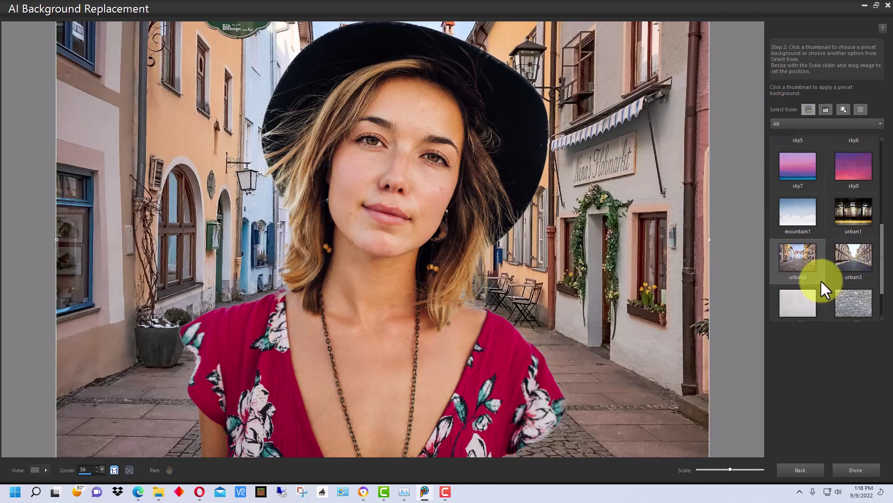
pyautogui.click(844, 270)
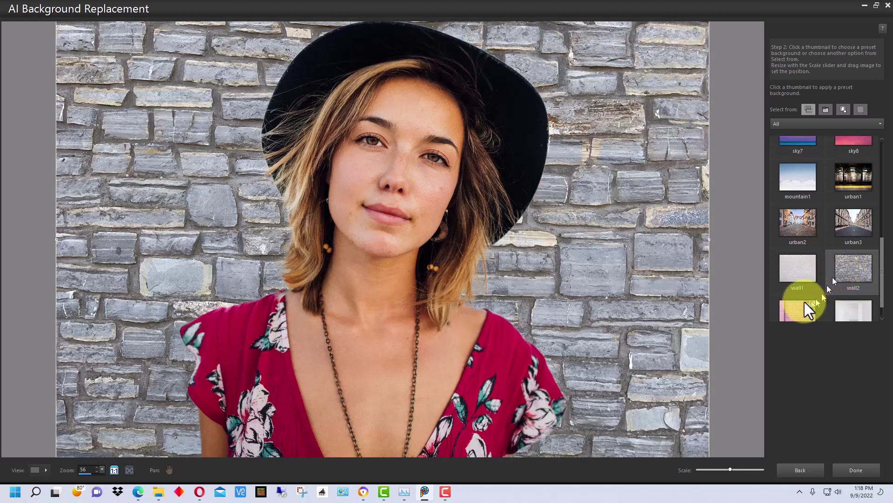
pyautogui.click(793, 273)
pyautogui.click(794, 311)
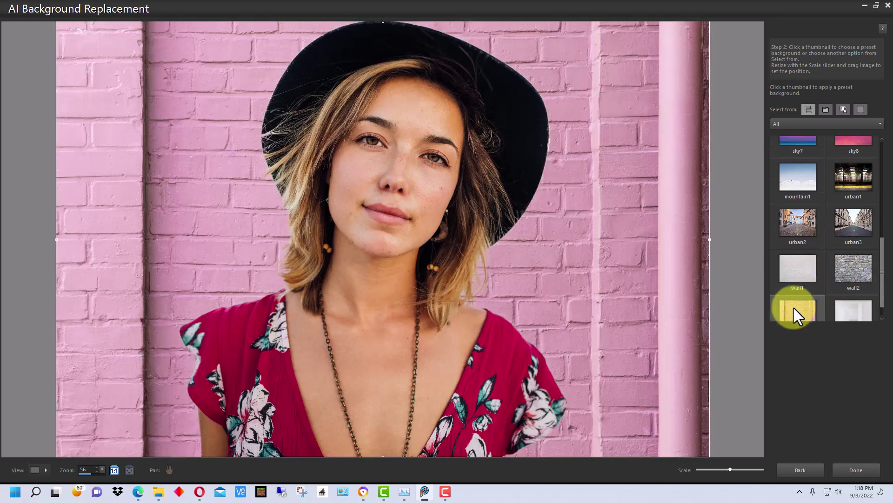
pyautogui.scroll(-1, 871, 291)
pyautogui.scroll(4, 836, 234)
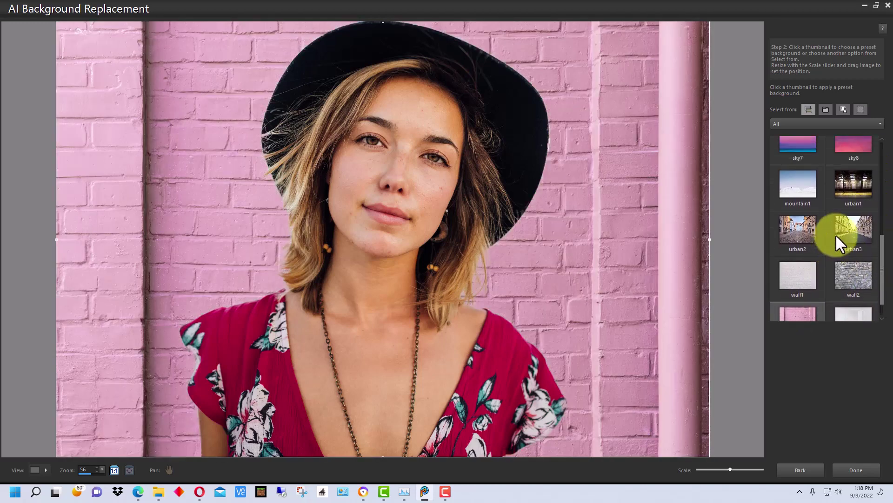
pyautogui.scroll(2, 816, 153)
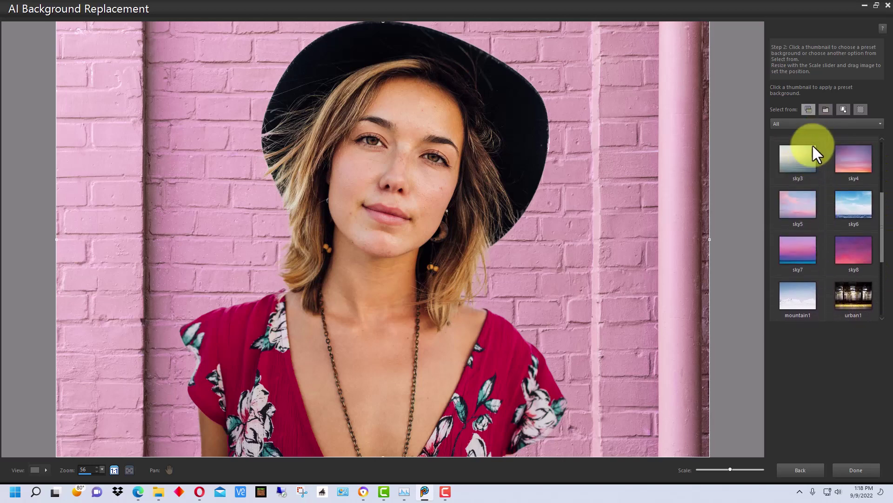
# - Load texture-2917553.jpg as the backdrop, then switch to a transparent background
pyautogui.click(825, 112)
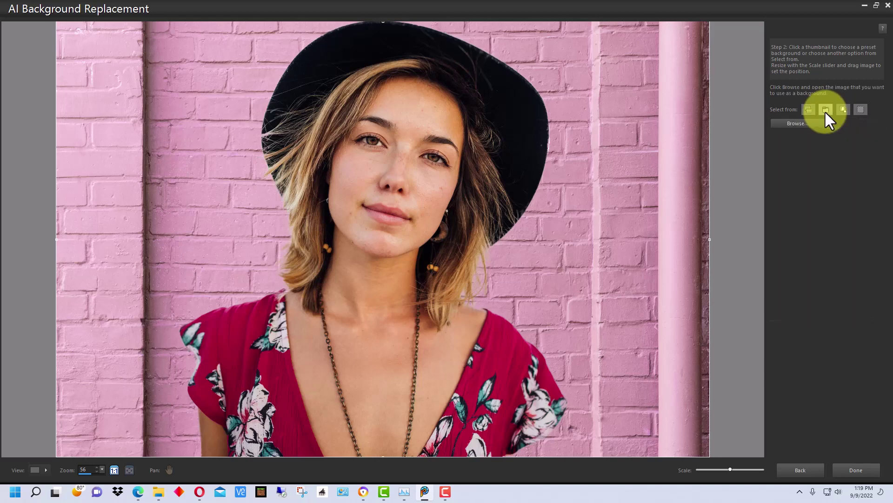
pyautogui.click(789, 123)
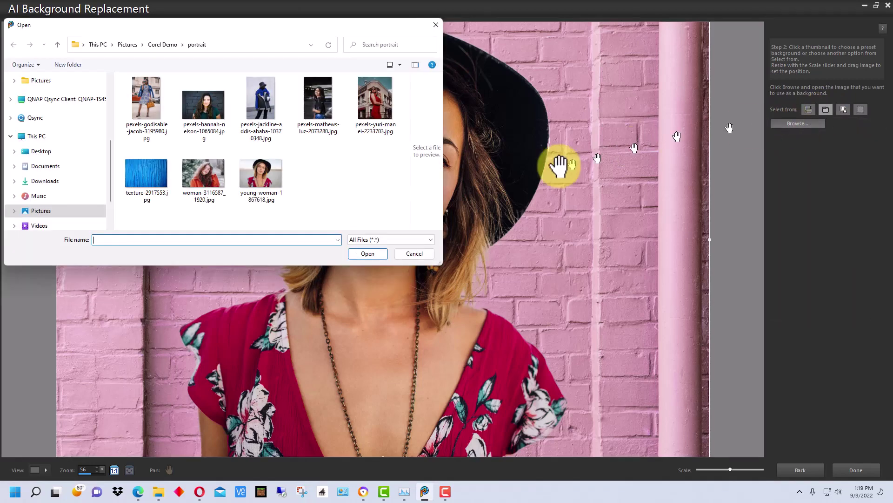
pyautogui.click(150, 186)
pyautogui.doubleClick(149, 186)
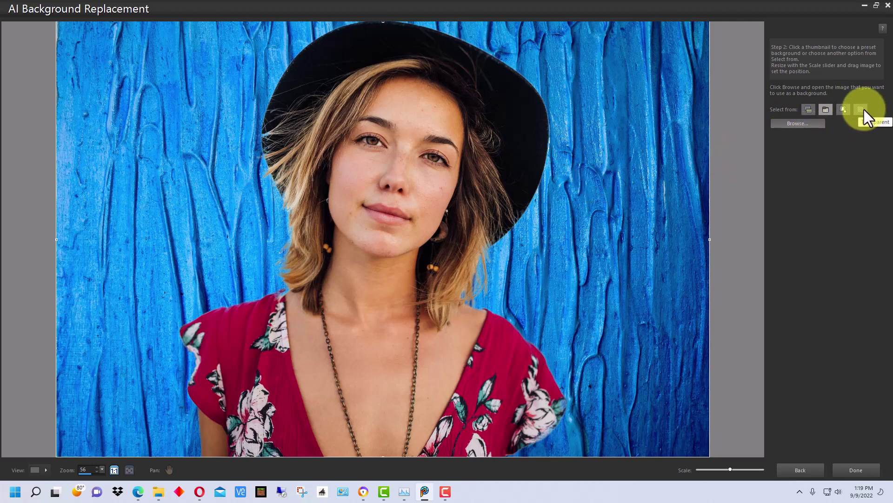
pyautogui.click(863, 109)
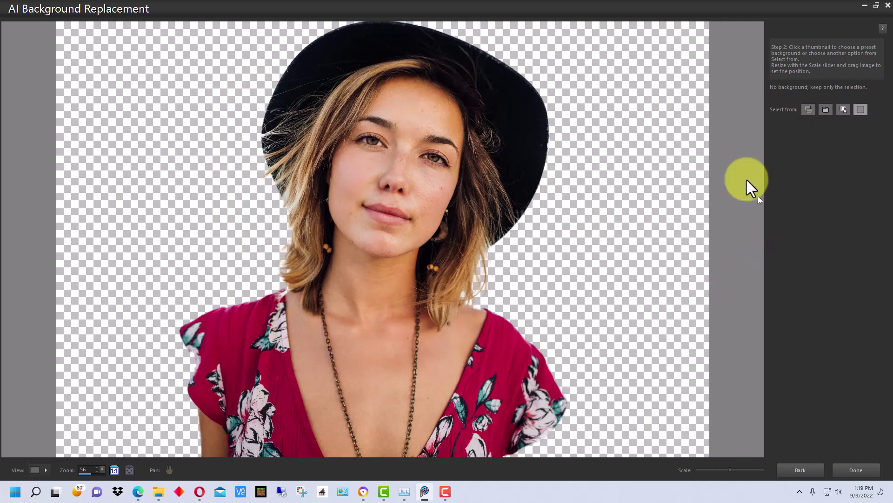
# - Restore the browsed blue texture image as the background behind the woman
pyautogui.click(748, 368)
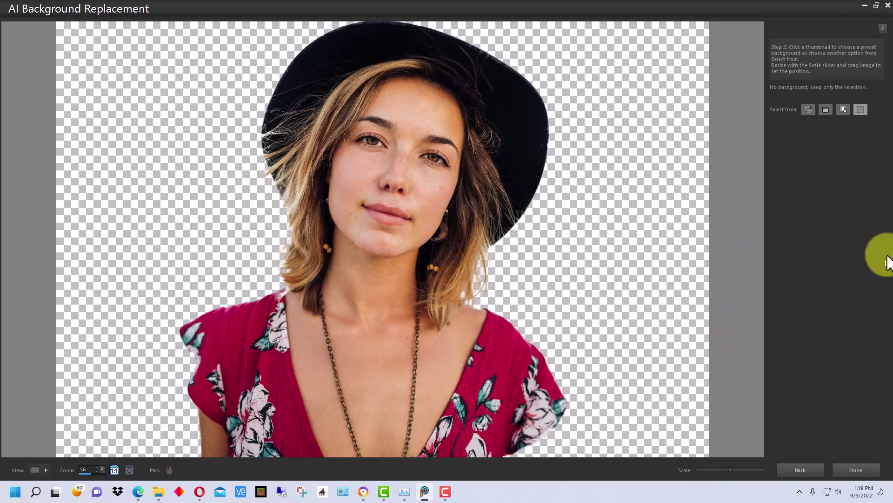
pyautogui.click(826, 109)
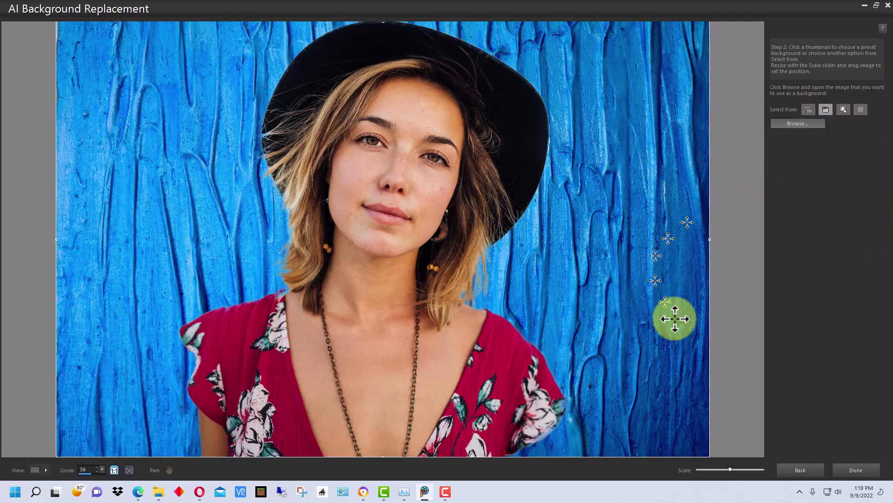